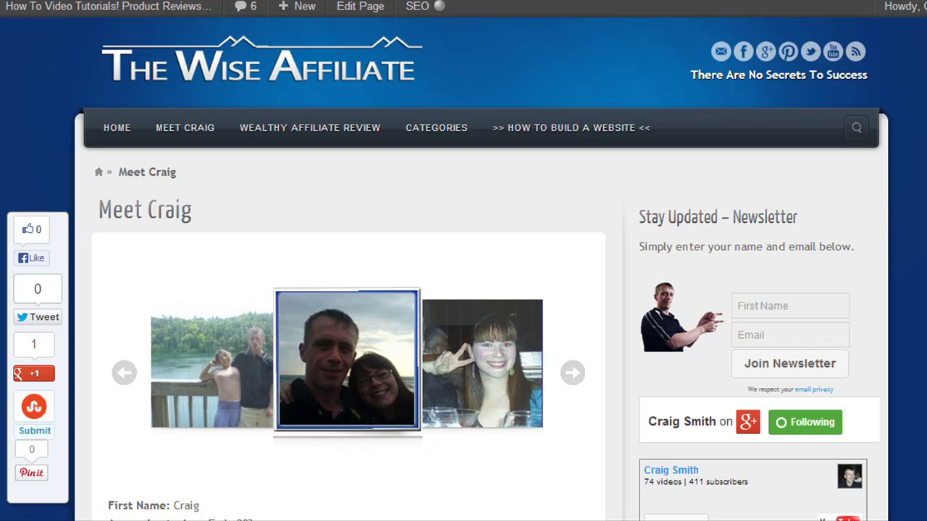
Scroll down the live Meet Craig page to the Facebook video post, then open the page for editing.
scroll(463, 289, "down", 8)
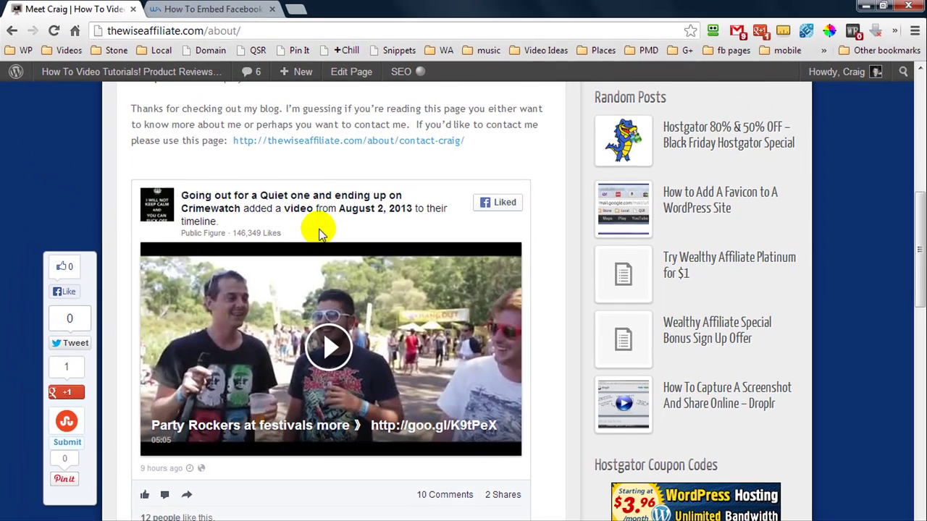
left_click(352, 34)
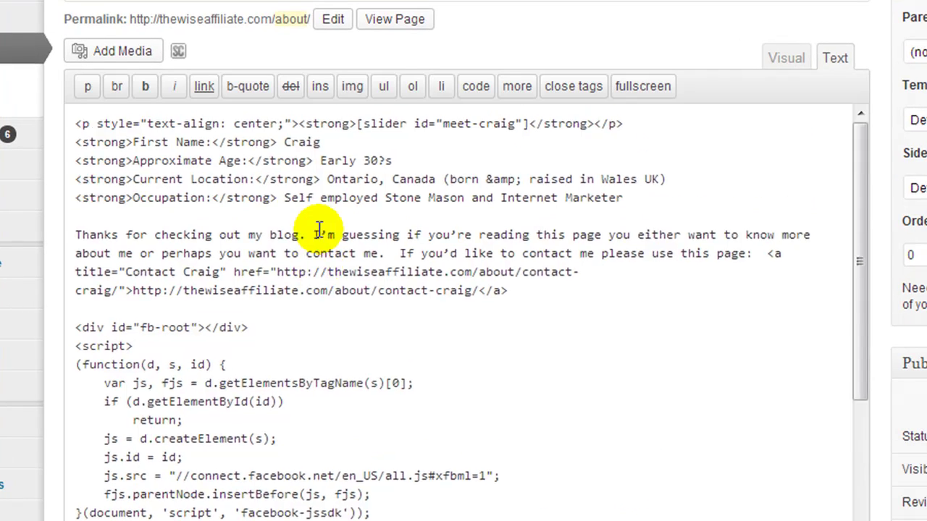
Select the fb-root script block in the Text view, then compare it in the Visual and Text views.
scroll(297, 268, "down", 2)
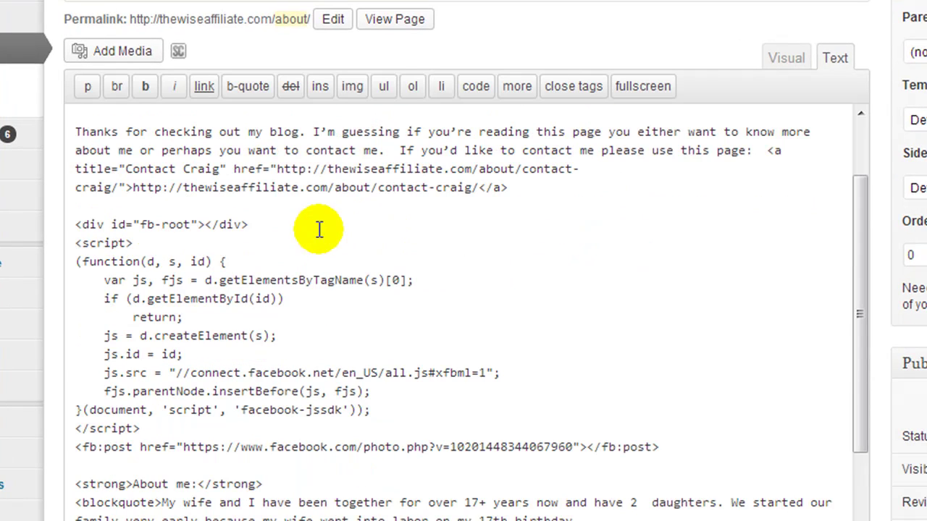
left_click_drag(660, 446, 70, 219)
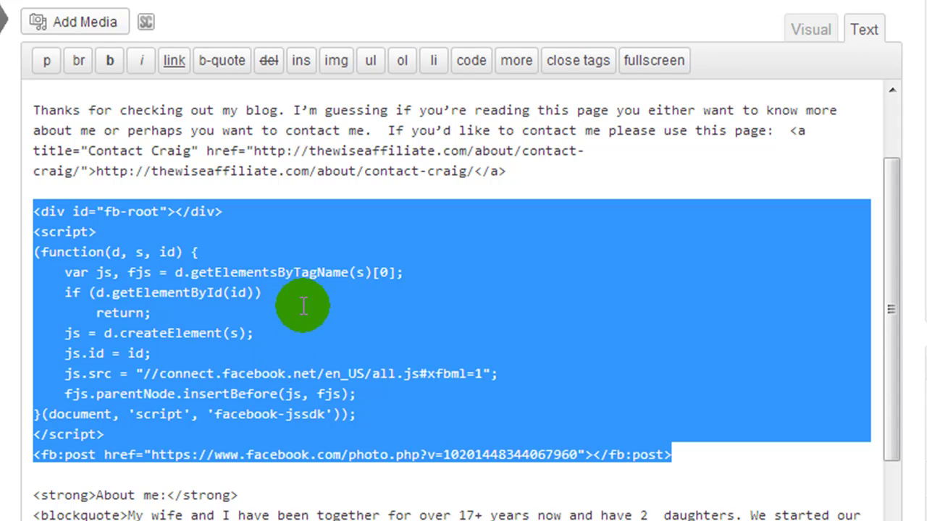
left_click(801, 33)
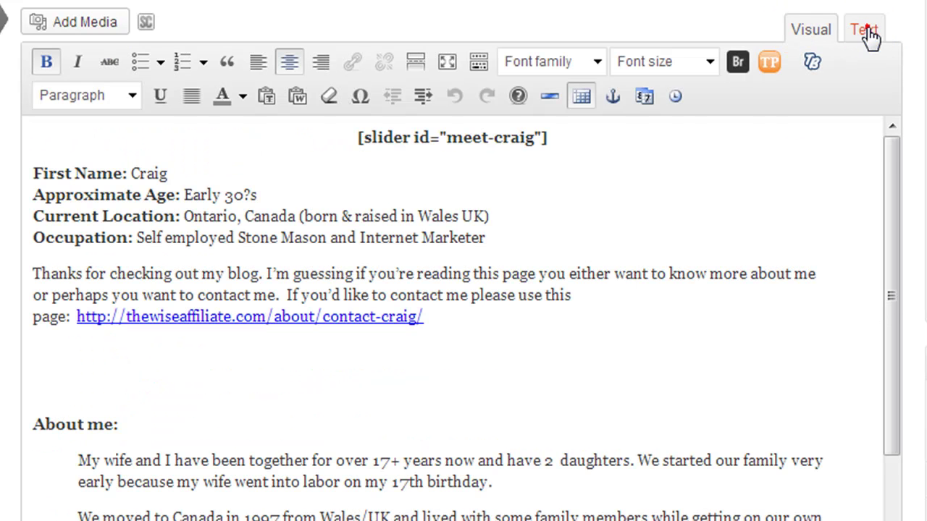
left_click(865, 29)
Delete the fb-root script and fb:post embed code, along with the leftover blank line.
left_click_drag(151, 415, 34, 193)
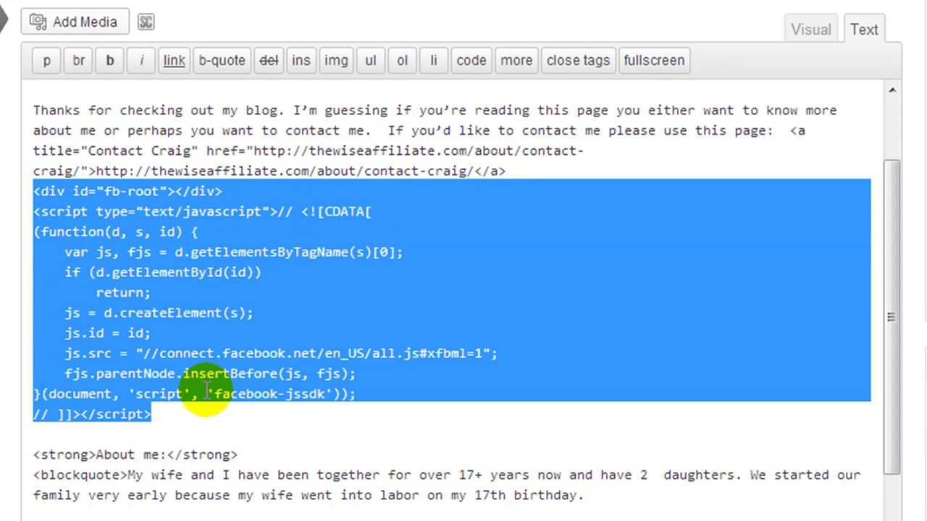
left_click(215, 427)
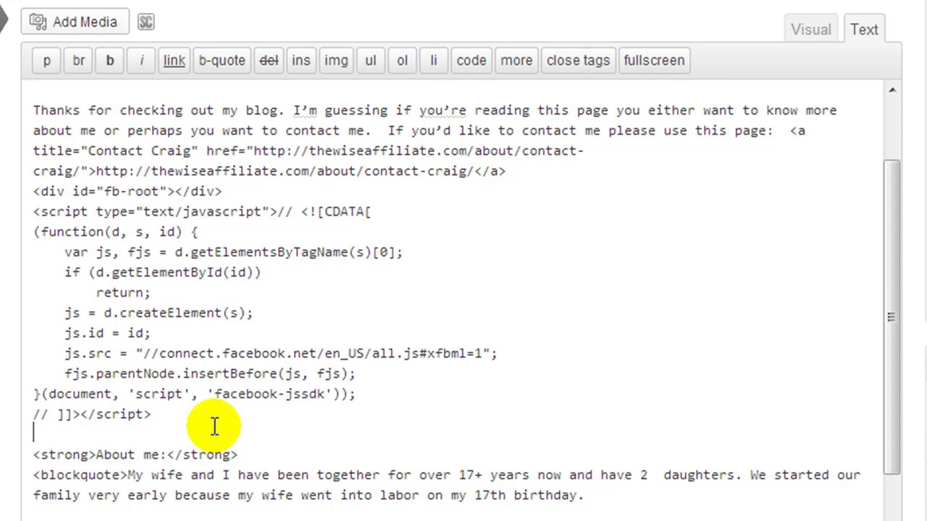
left_click_drag(153, 414, 31, 190)
key("Delete")
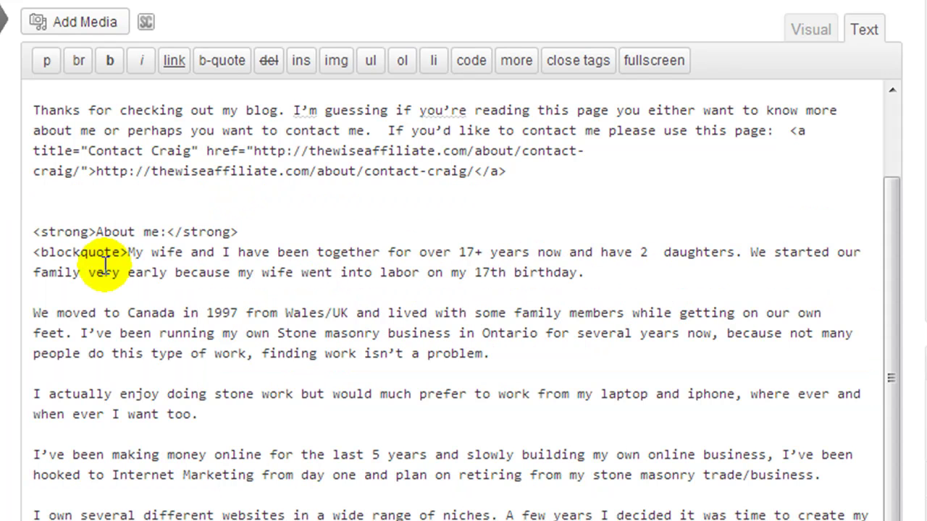
key("Delete")
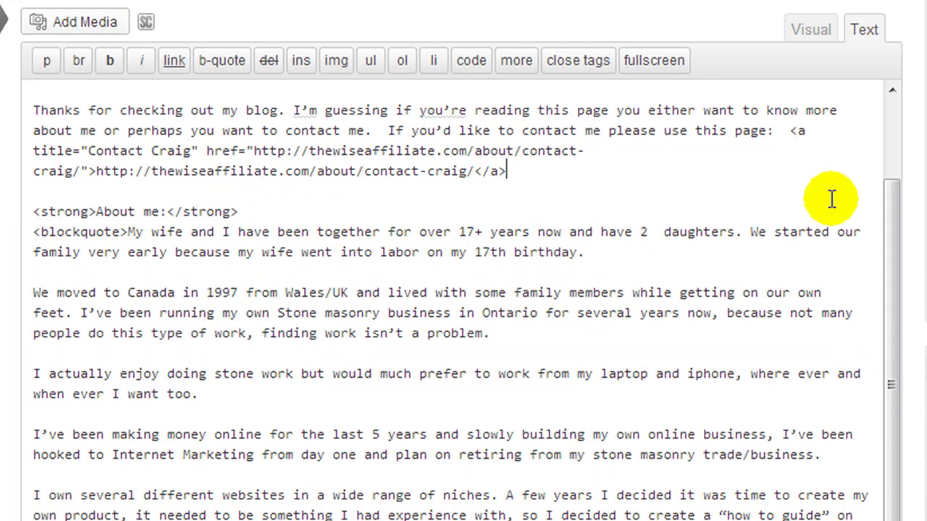
scroll(827, 201, "down", 3)
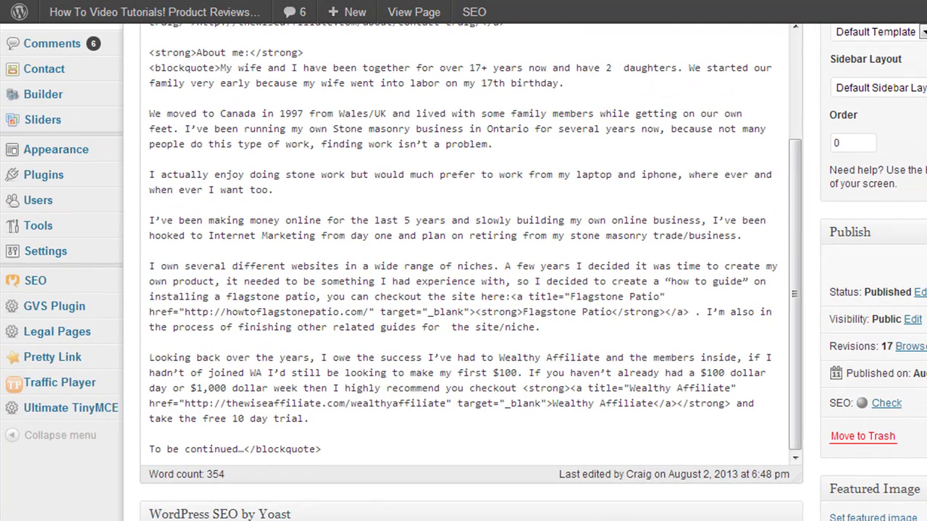
scroll(488, 379, "up", 5)
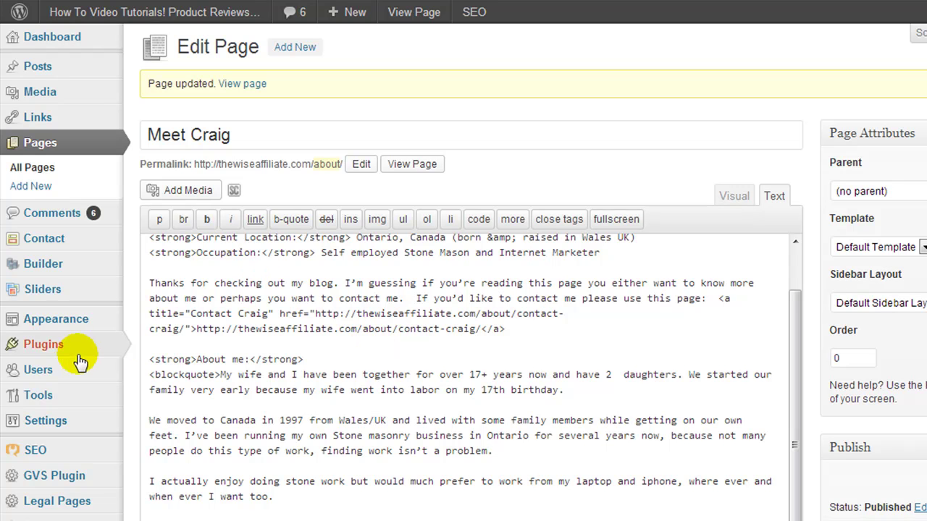
mouse_move(83, 350)
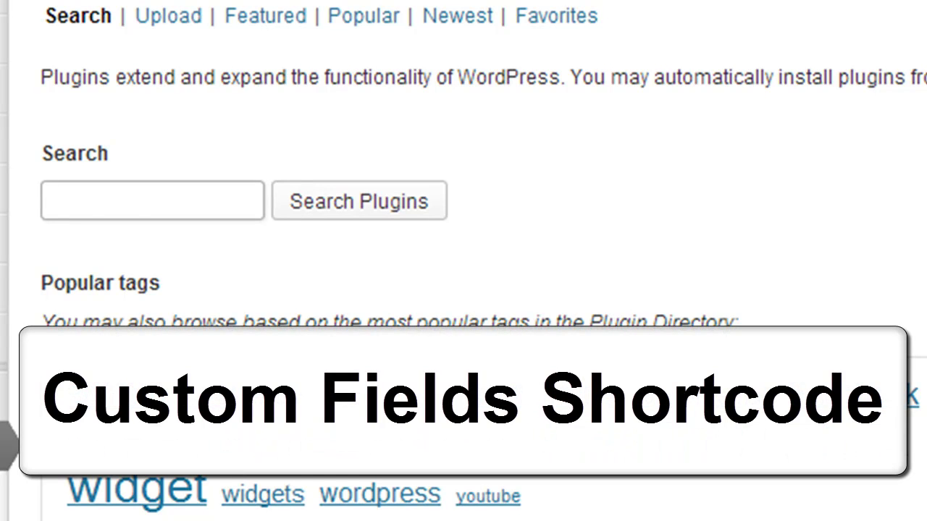
Search the plugin directory for 'custom fields shortcode'.
type("custom fields shortco")
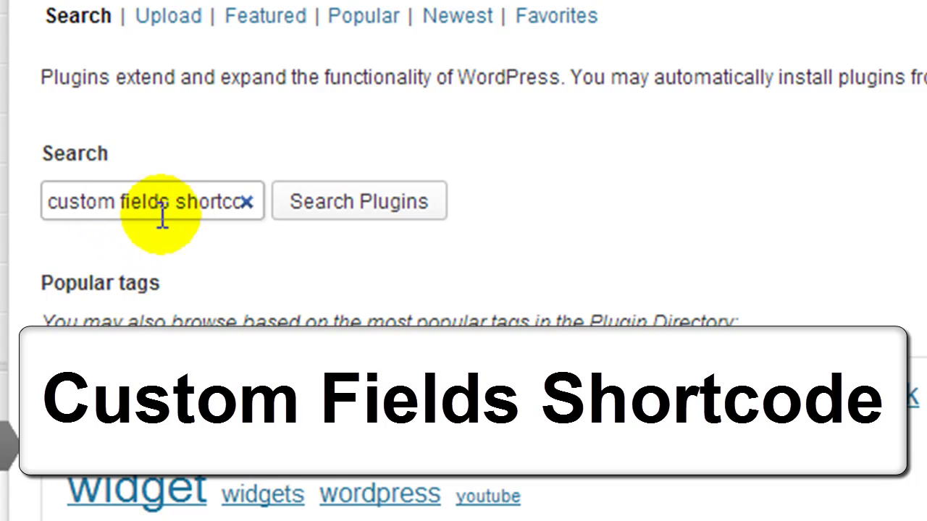
left_click_drag(159, 201, 169, 201)
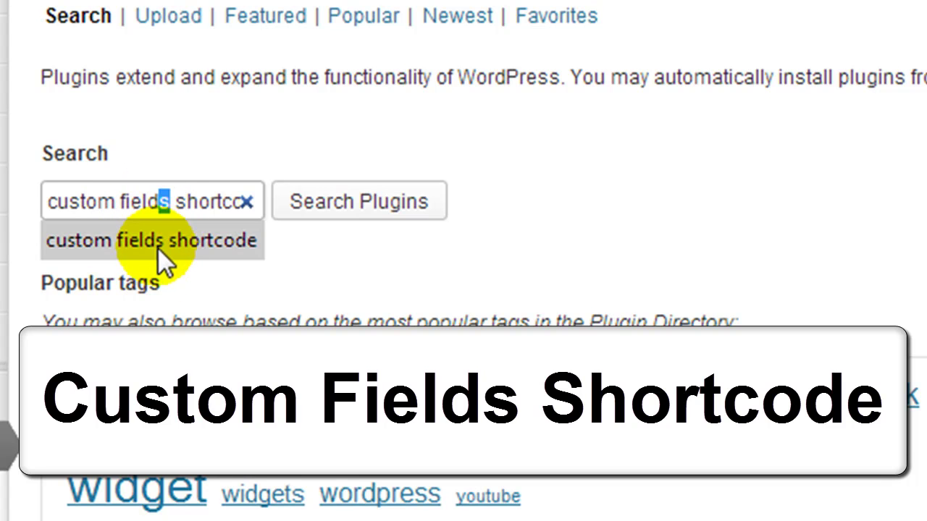
left_click(335, 252)
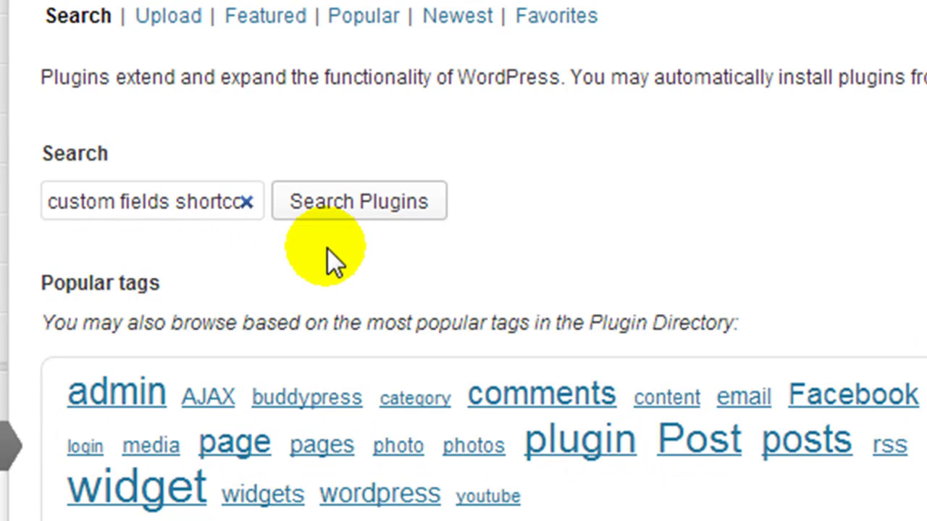
left_click(329, 210)
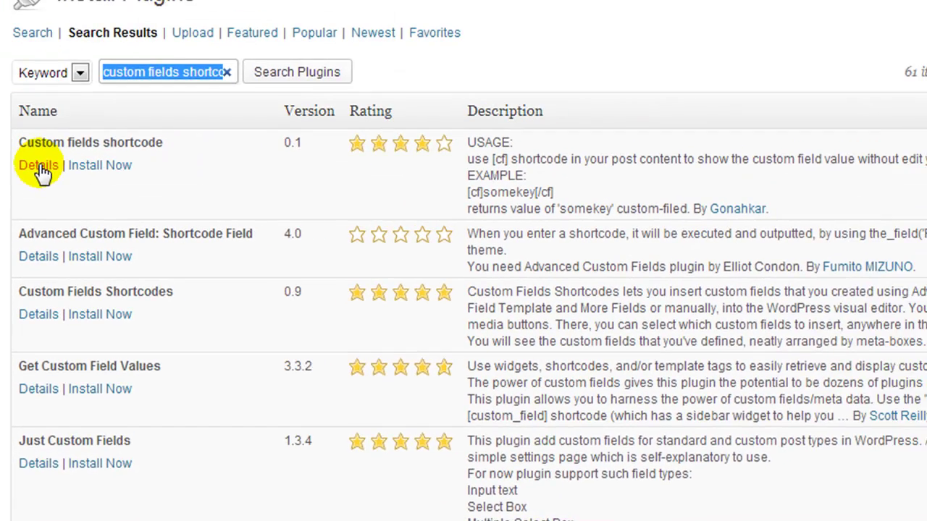
View the details of the Custom fields shortcode plugin.
left_click(44, 97)
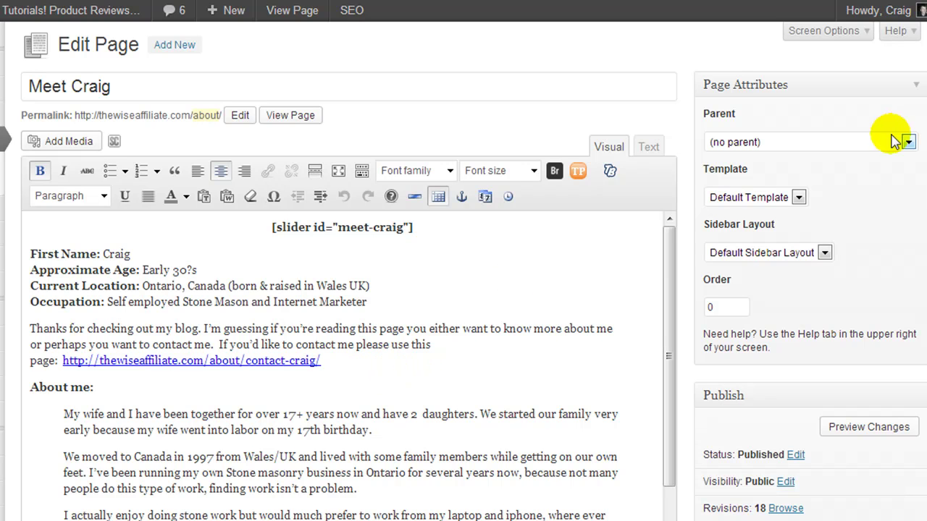
Confirm Custom Fields is enabled in the page's Screen Options.
scroll(896, 141, "down", 6)
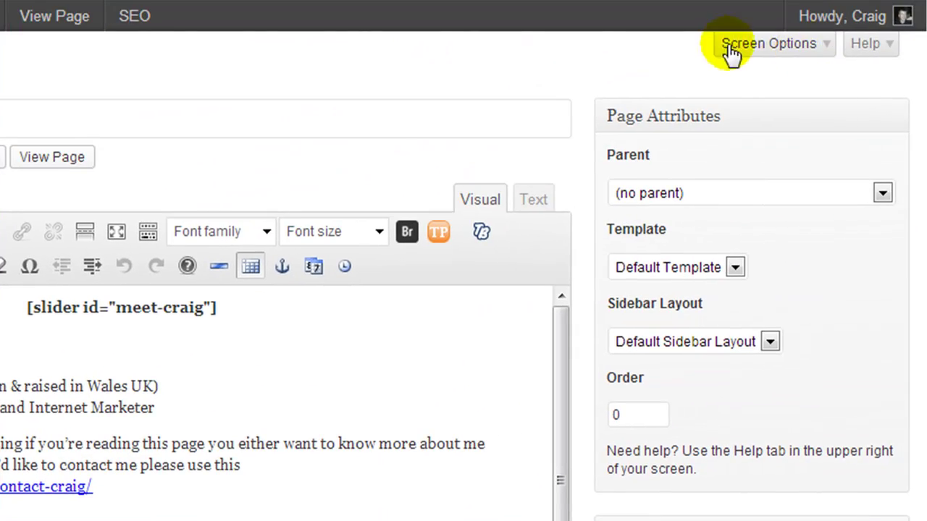
left_click(795, 48)
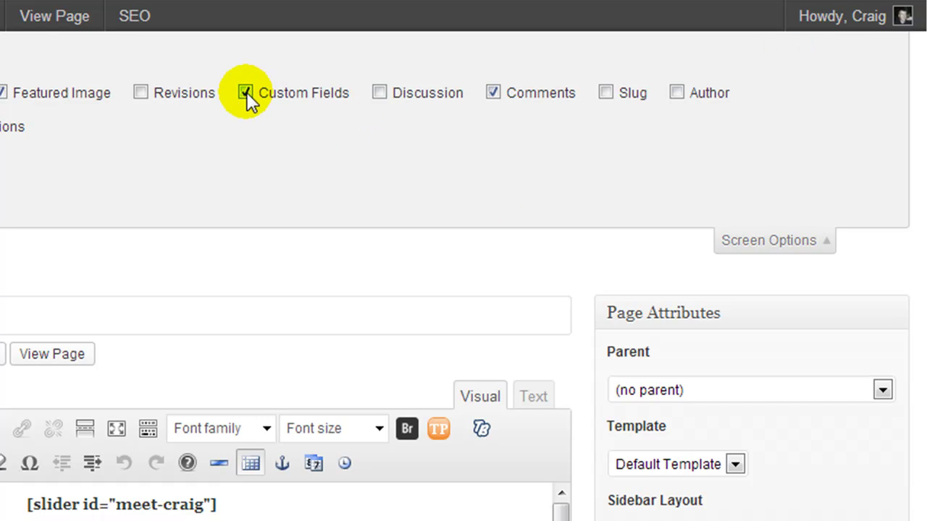
left_click(767, 242)
In the Custom Fields box, enter a new custom field named fb.
scroll(572, 145, "down", 10)
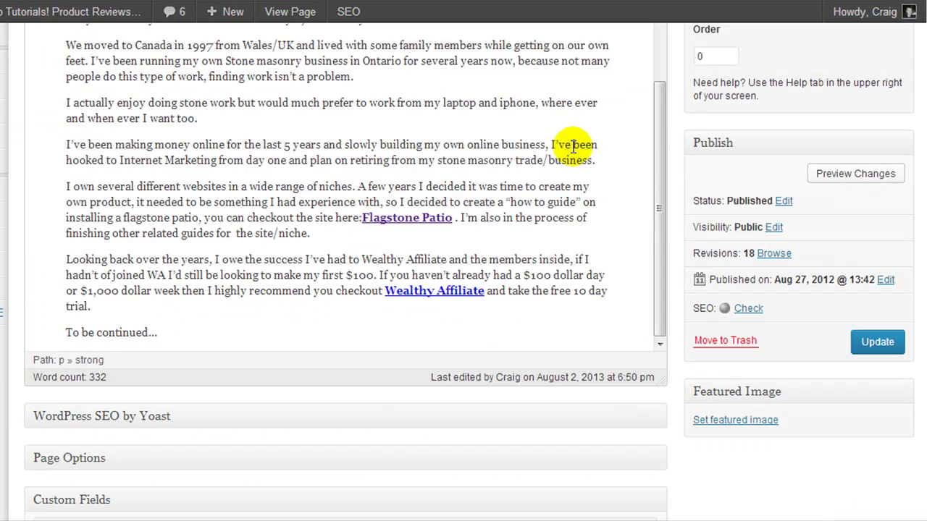
scroll(572, 145, "down", 5)
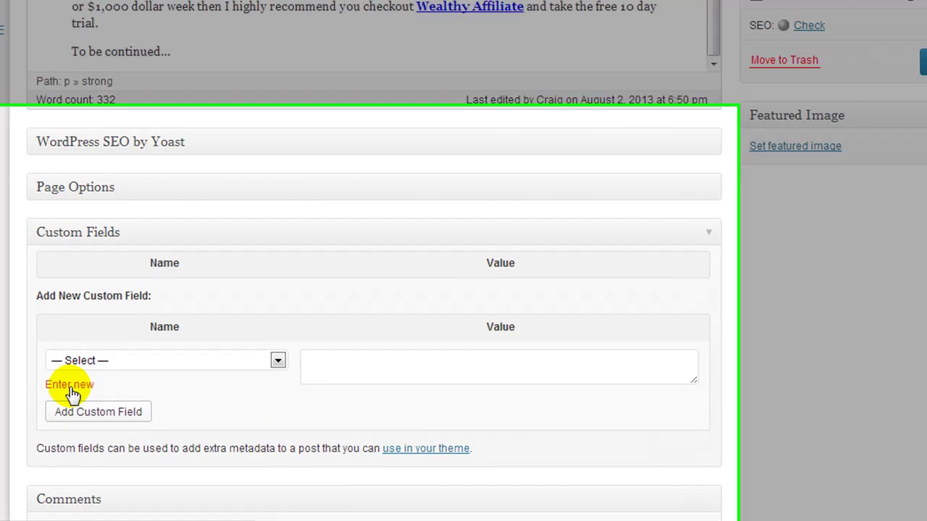
left_click(65, 397)
left_click(102, 370)
type("fb")
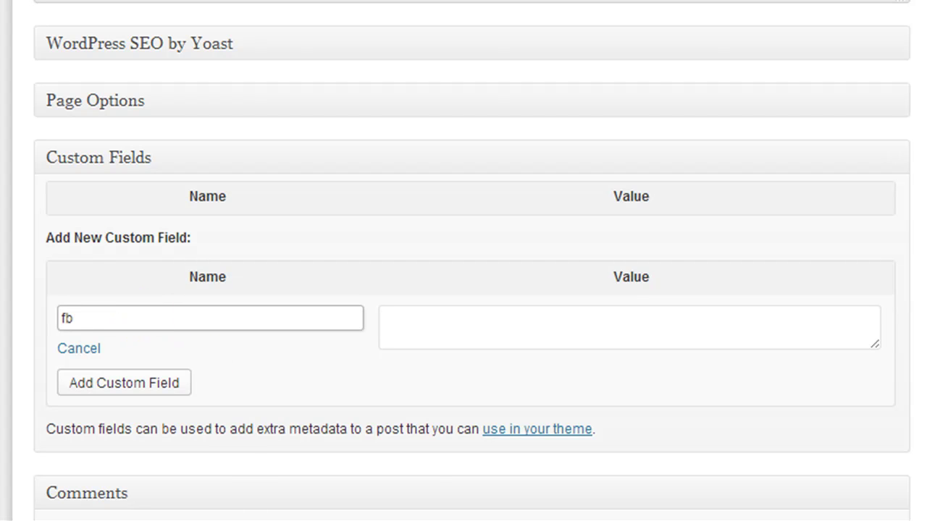
Copy lines 1–13 of fb-embed.php in Notepad++, then return to the fb value box.
left_click(334, 520)
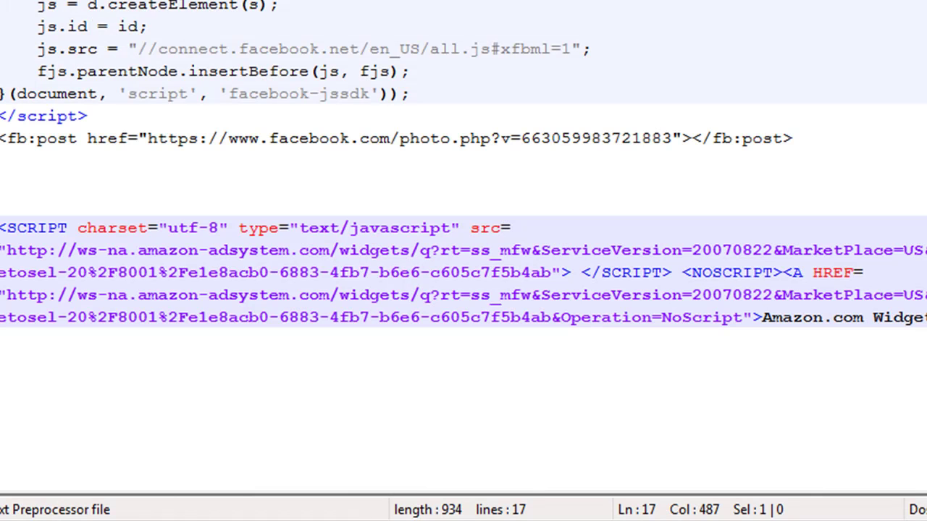
left_click(792, 138)
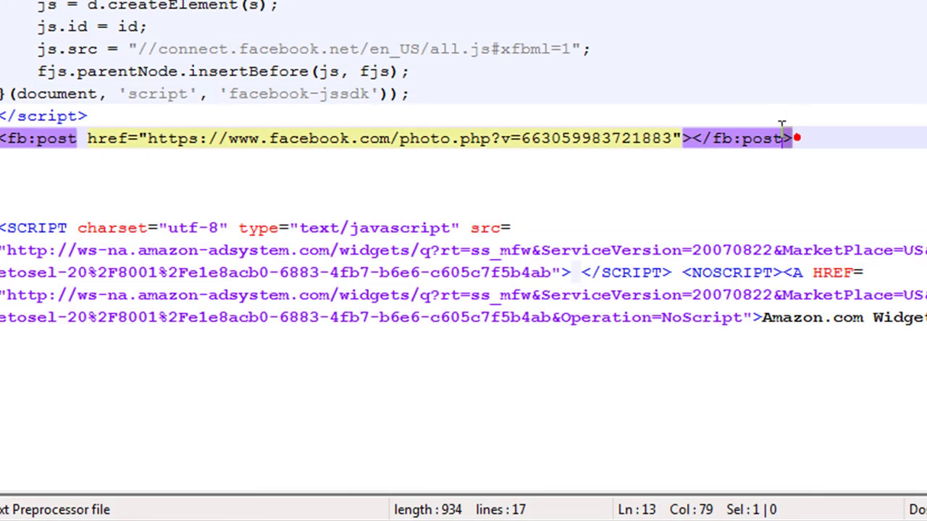
key("shift+Up")
key("shift+Up")
key("shift+Up")
key("shift+Up")
key("shift+Up")
key("shift+Up")
key("shift+Up")
key("shift+Up")
key("shift+Up")
key("shift+Up")
key("shift+Up")
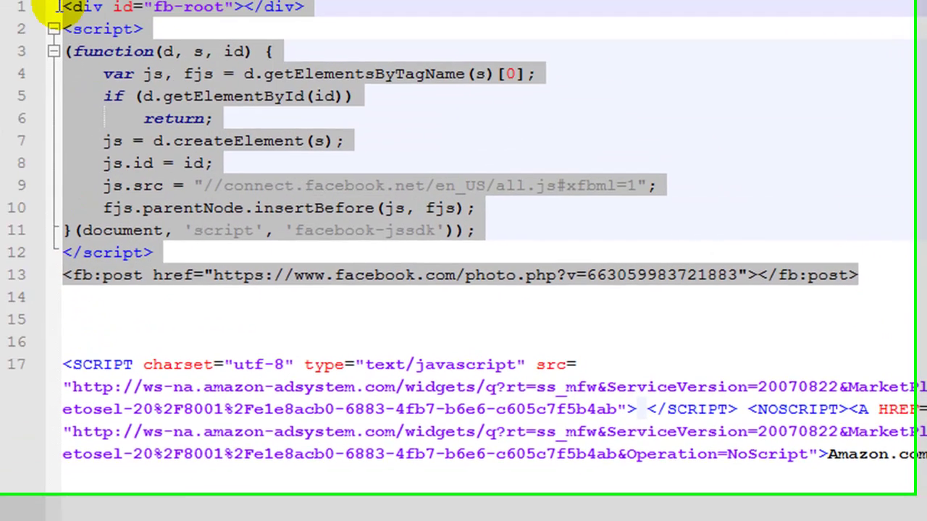
left_click(77, 37, "shift")
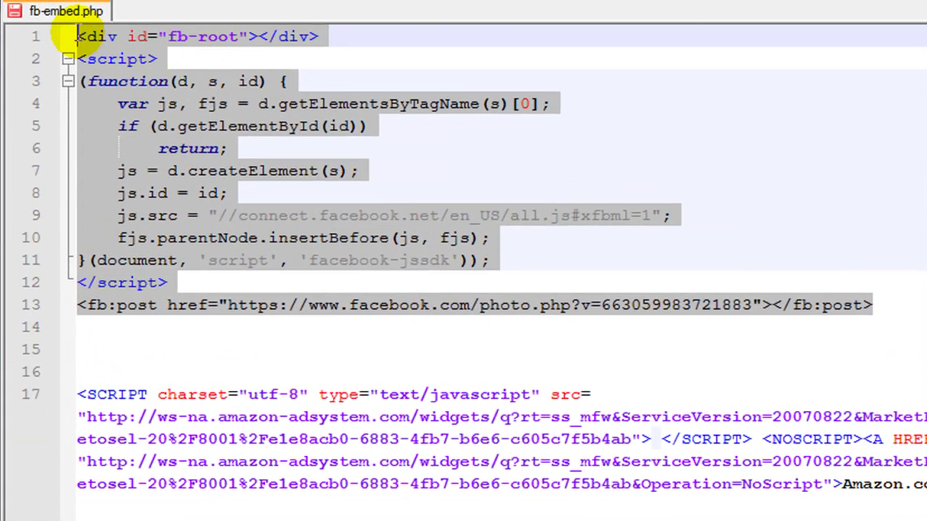
right_click(114, 63)
left_click(165, 107)
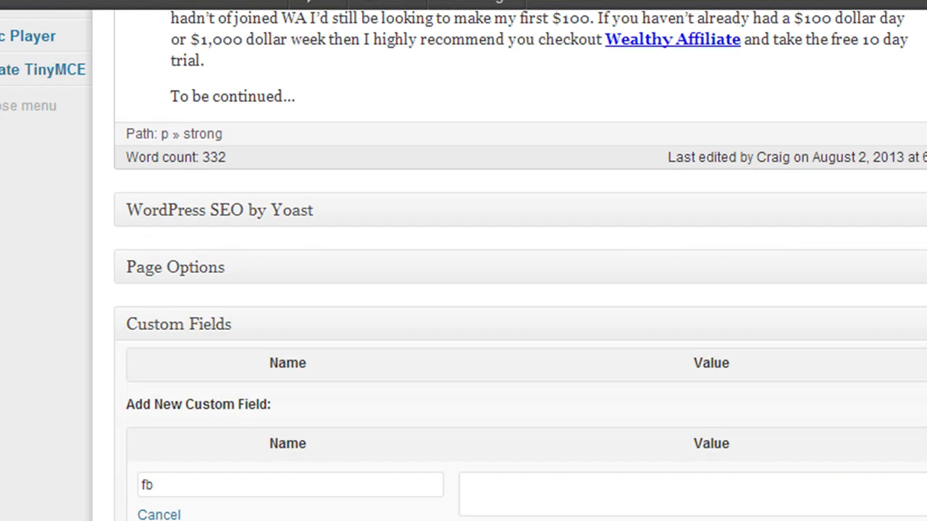
left_click(532, 493)
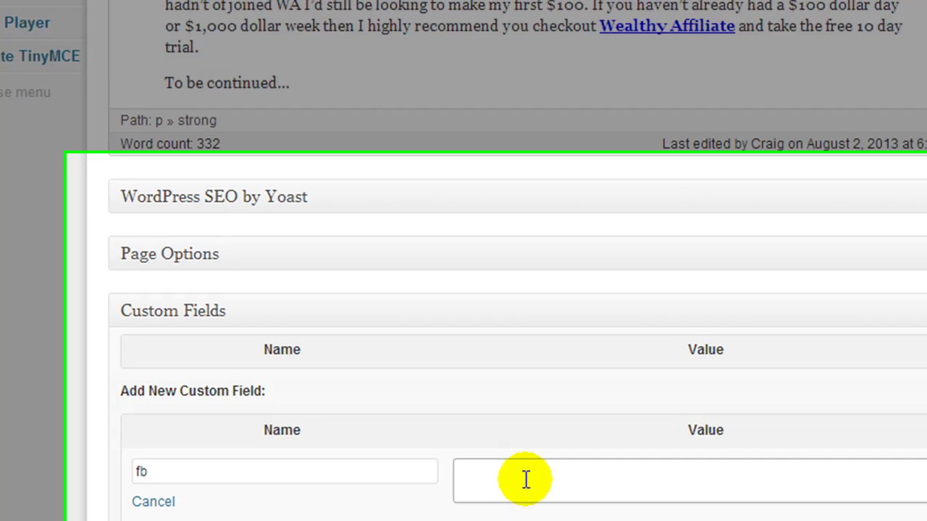
Paste the Facebook embed code as the fb value and add the custom field.
key("ctrl+v")
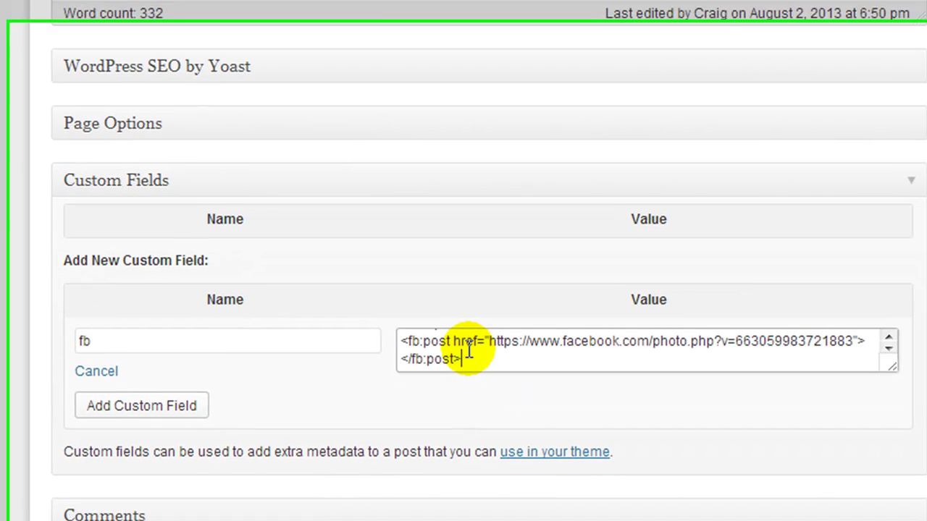
mouse_move(880, 342)
left_mouse_down()
mouse_move(904, 379)
mouse_move(914, 451)
mouse_move(884, 350)
left_mouse_up()
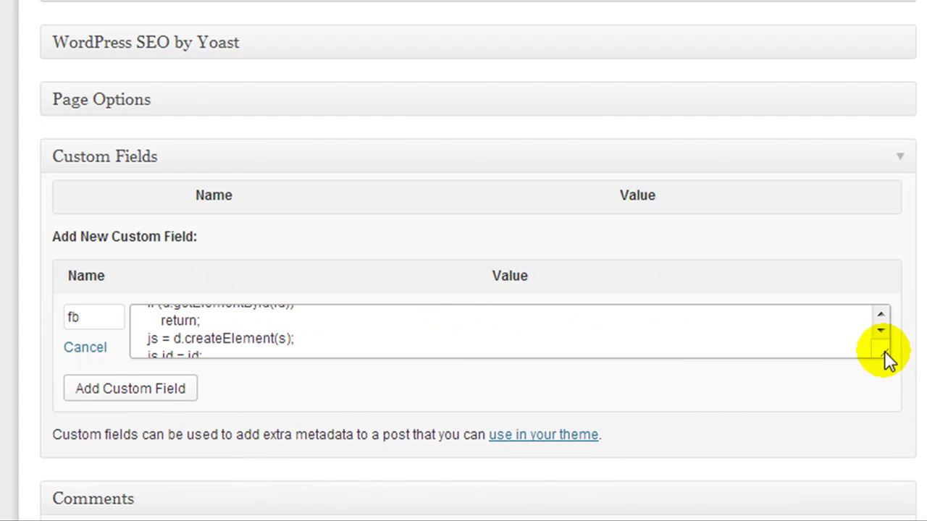
left_click(127, 394)
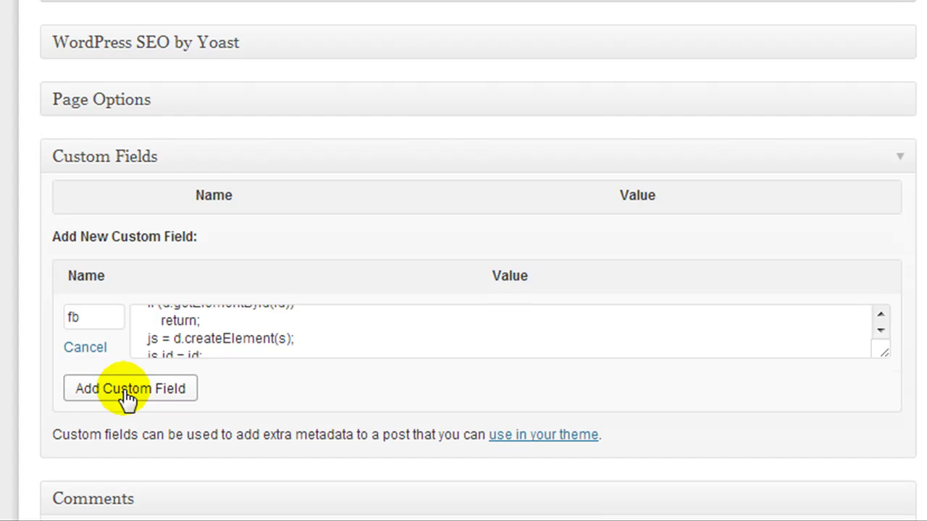
left_click(127, 391)
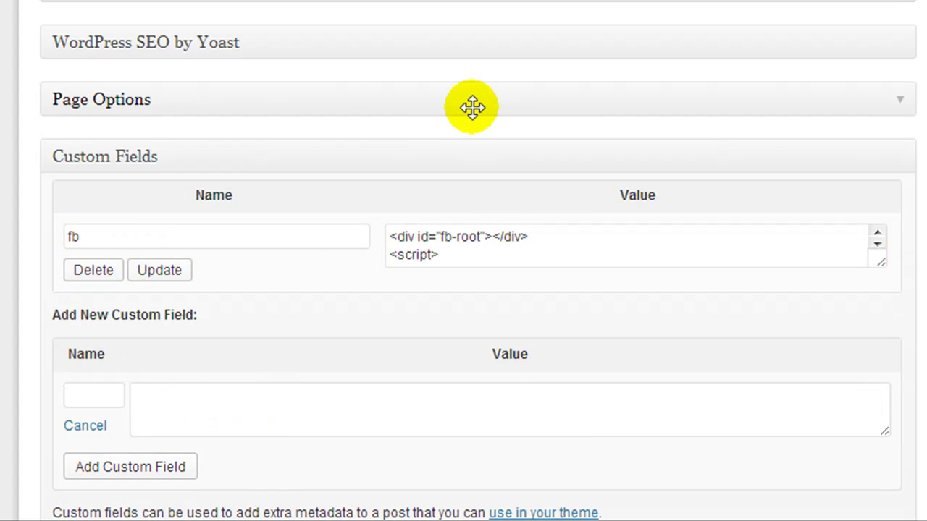
scroll(472, 110, "up", 8)
scroll(832, 53, "up", 5)
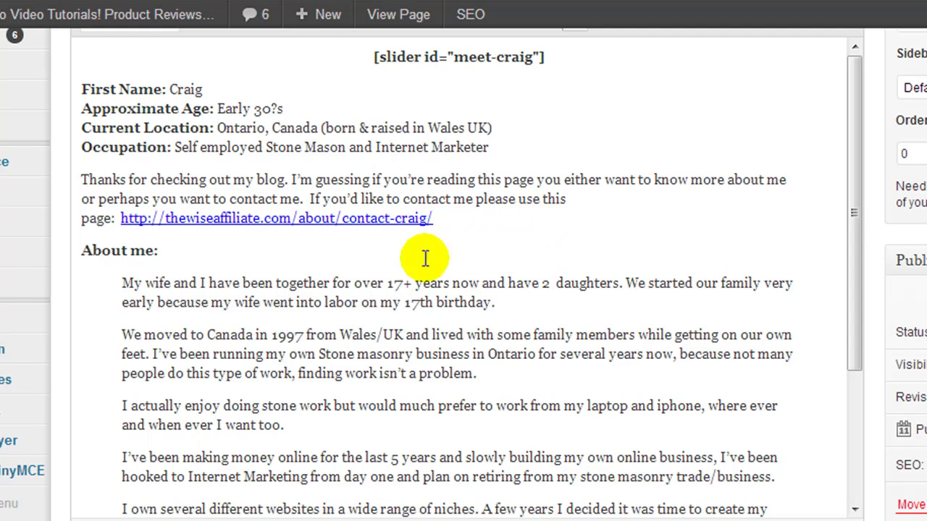
Insert [cf]fb[/cf] on a new line after the contact link, above 'About me:'.
left_click(482, 223)
key("Return")
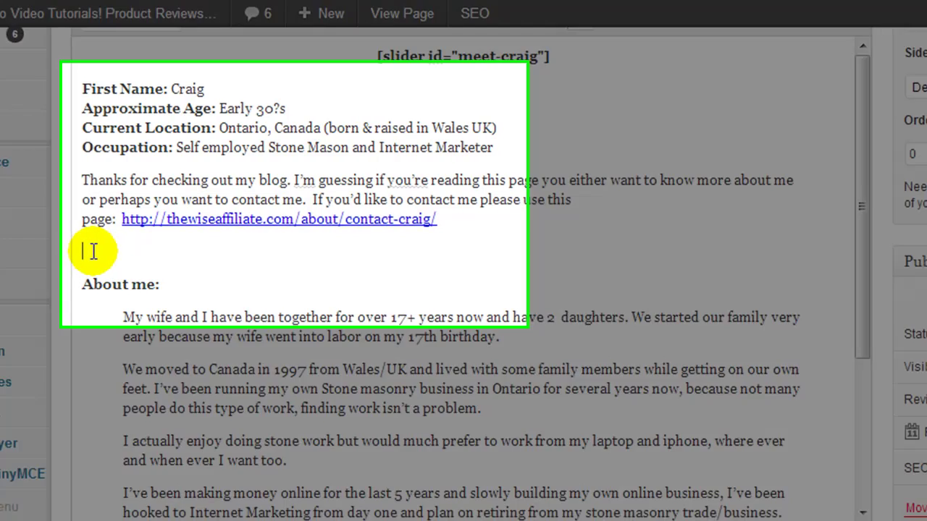
type("[cf]fb[/cf]")
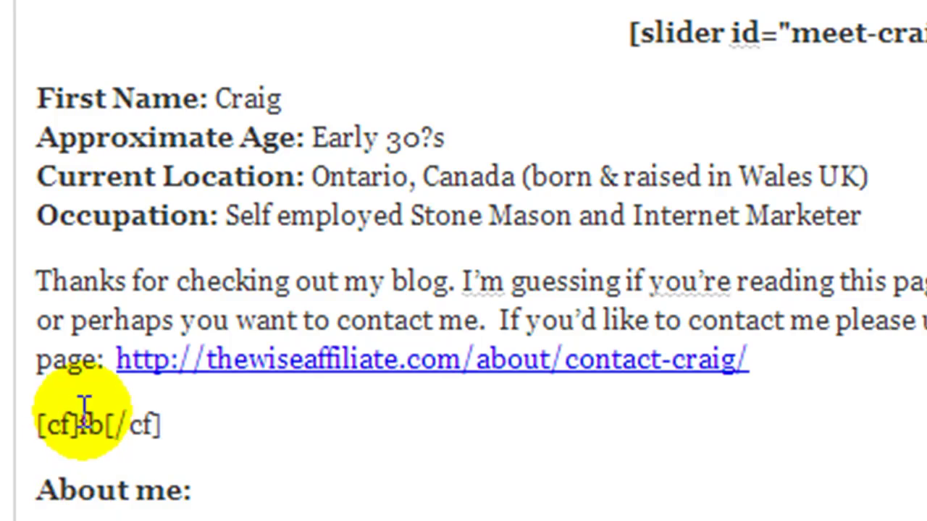
left_click(279, 440)
scroll(280, 440, "down", 10)
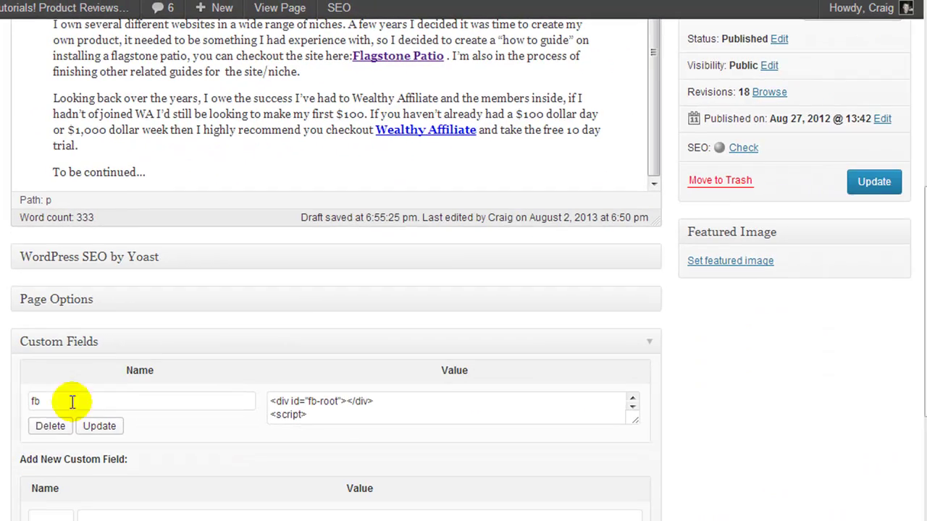
scroll(228, 219, "up", 10)
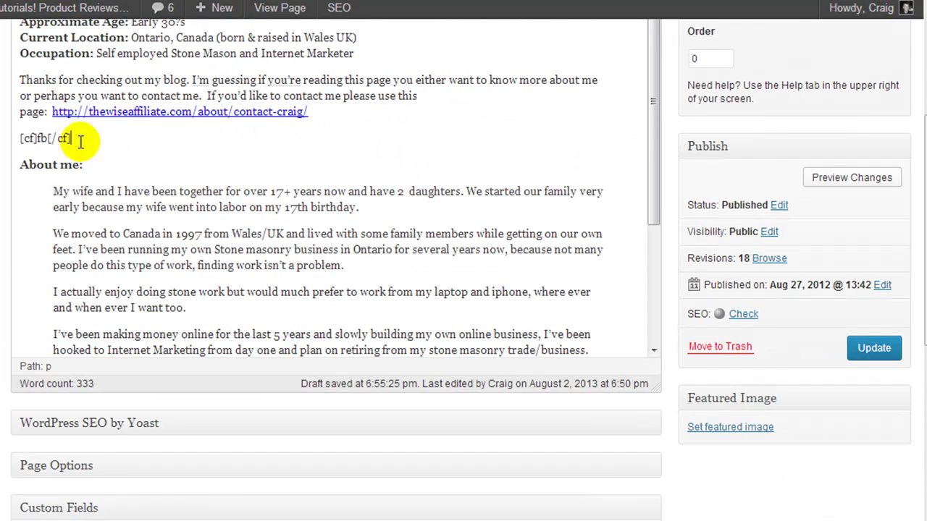
Update the page and open the live Meet Craig page in a new tab to check the Facebook post.
left_click(861, 347)
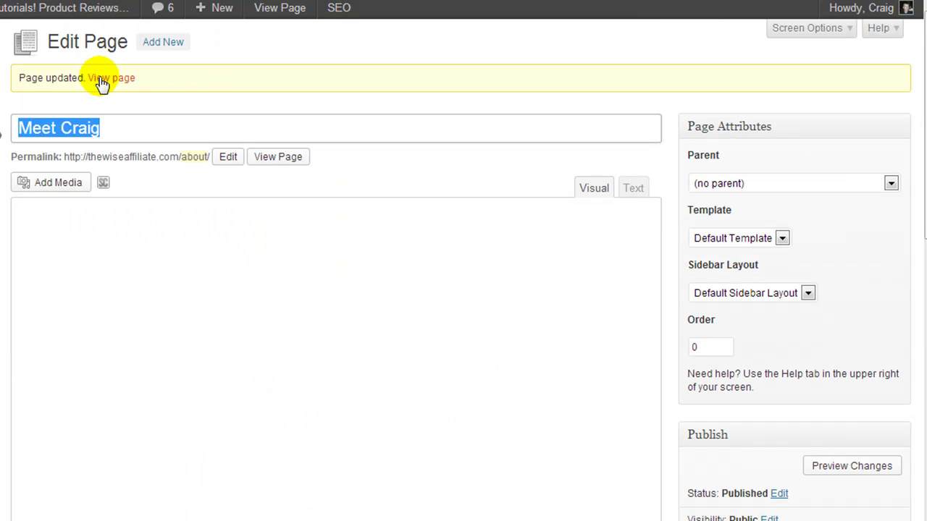
right_click(101, 77)
left_click(130, 89)
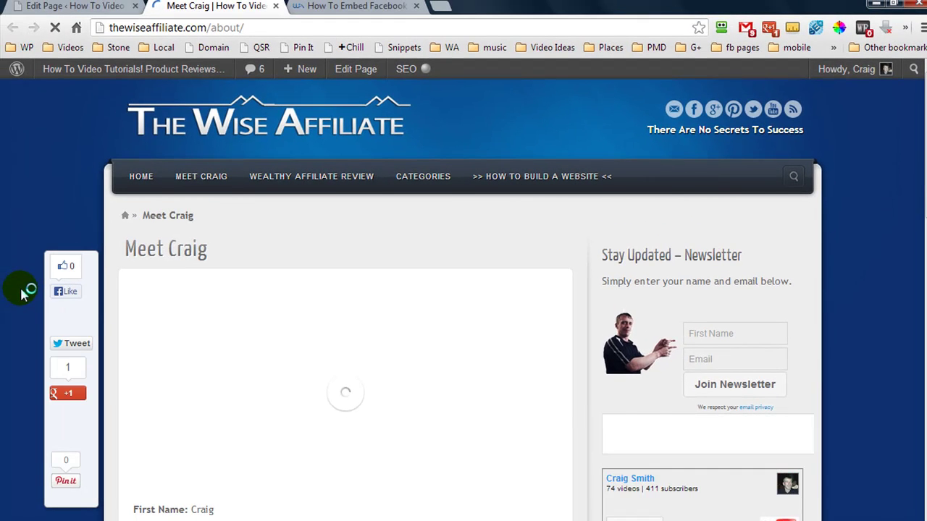
scroll(21, 292, "down", 5)
scroll(22, 292, "down", 1)
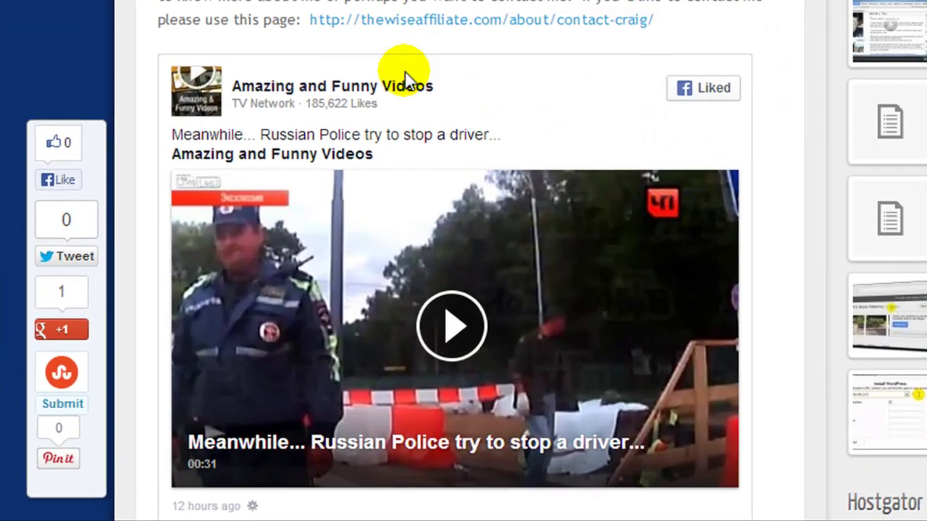
left_click(589, 101)
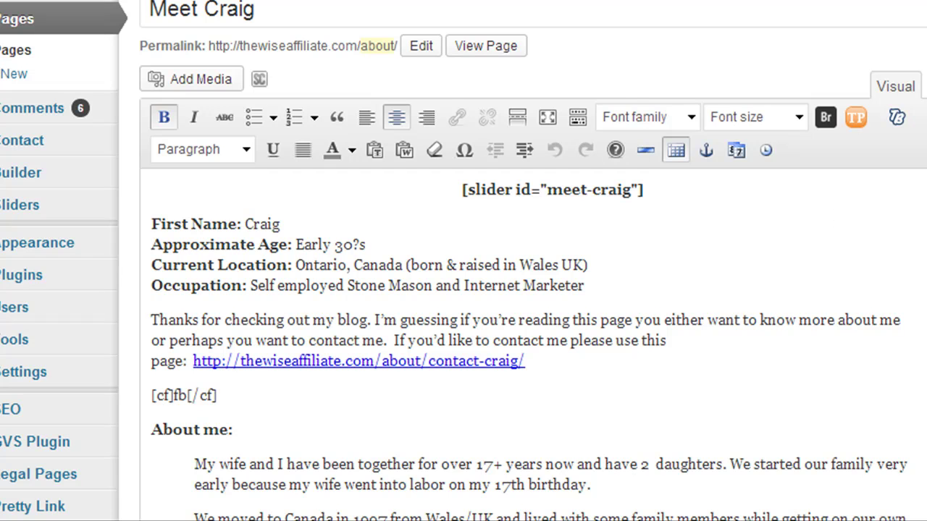
Select the [cf]fb[/cf] shortcode in the HTML source view, then return to the formatted view.
left_click(893, 86)
left_click(891, 90)
left_click(889, 96)
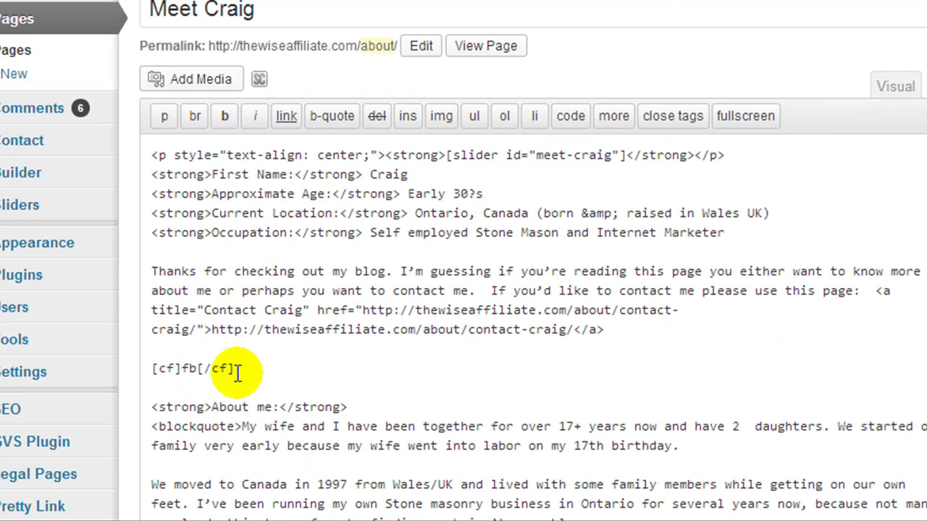
left_click_drag(239, 368, 154, 368)
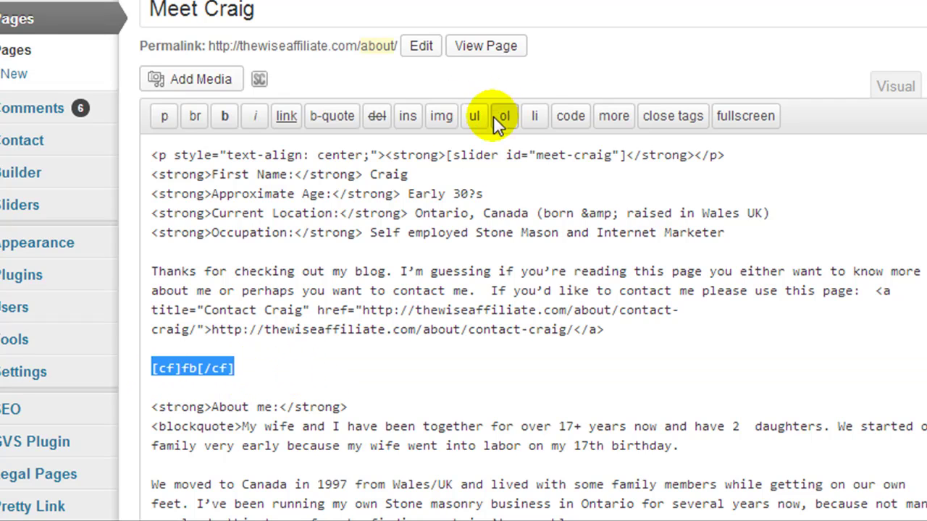
left_click(894, 86)
Add a new custom field named amz and select the Amazon widget script on Notepad++ line 17.
scroll(722, 51, "down", 5)
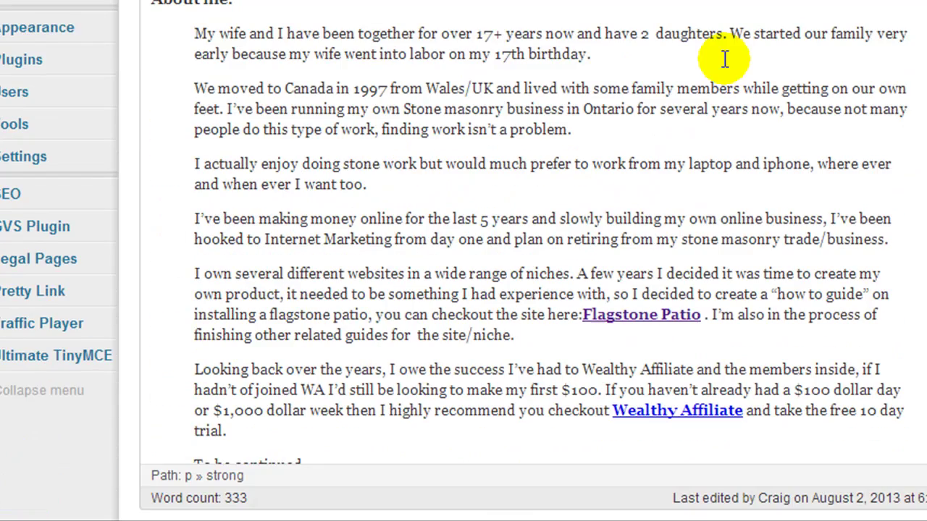
scroll(718, 50, "up", 2)
scroll(714, 42, "down", 8)
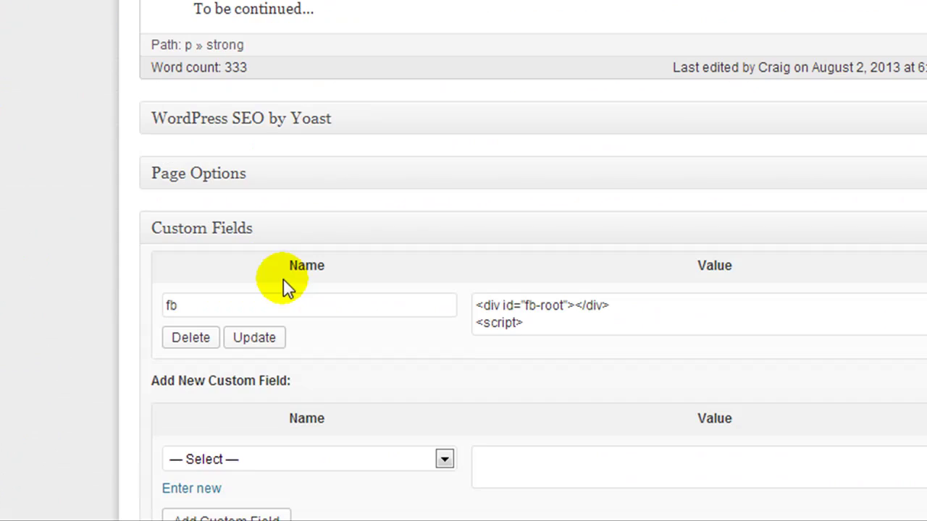
left_click(193, 489)
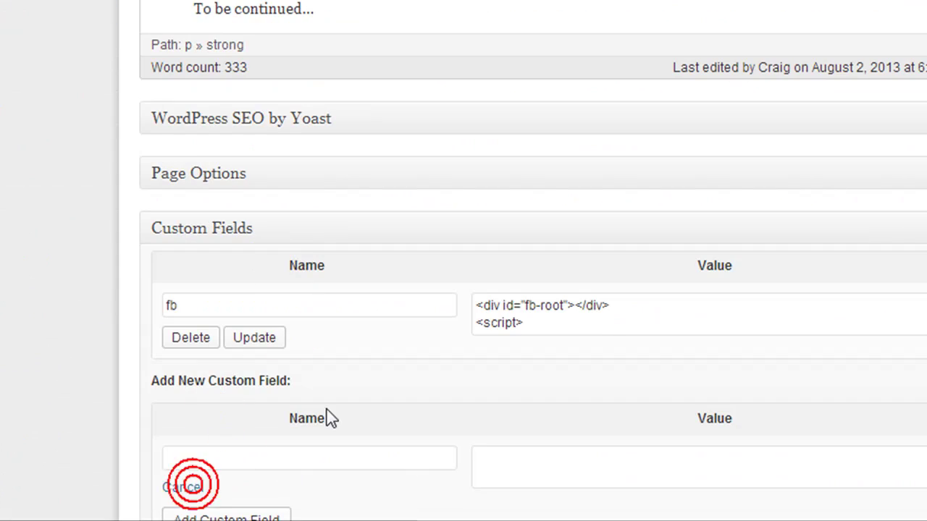
left_click(205, 456)
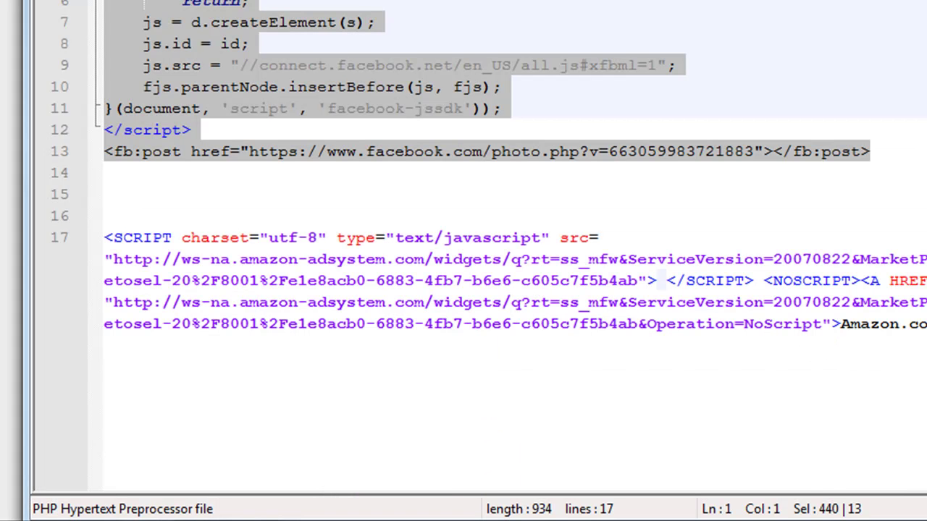
left_click_drag(923, 324, 105, 239)
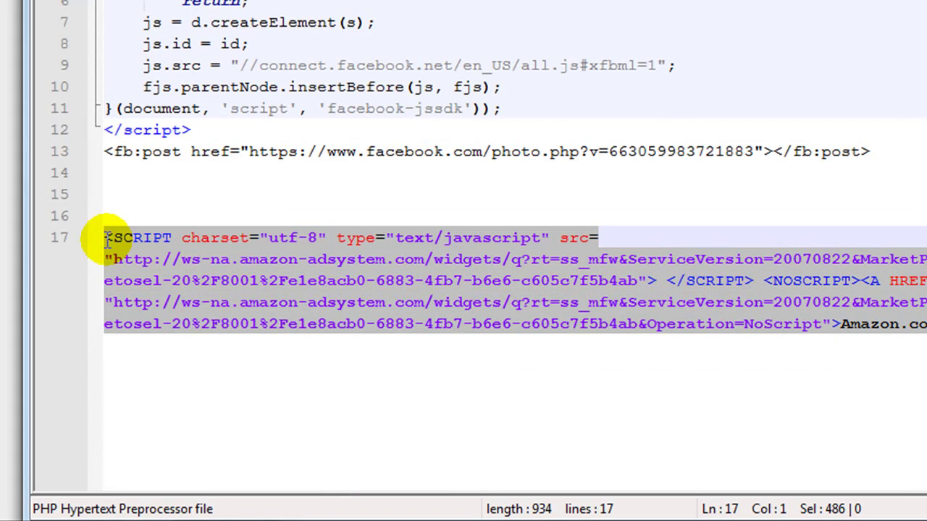
Copy the selected Amazon widget script and place the cursor in the amz Value box.
right_click(113, 240)
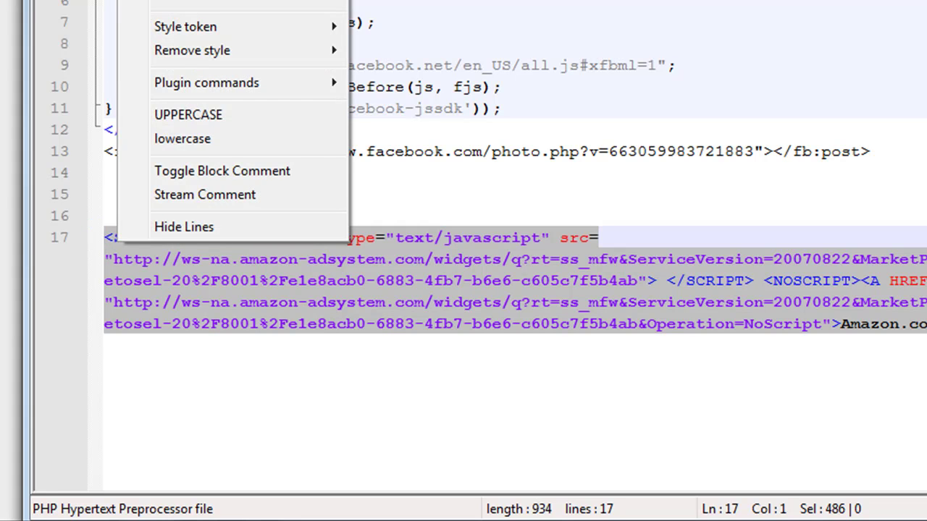
key("Escape")
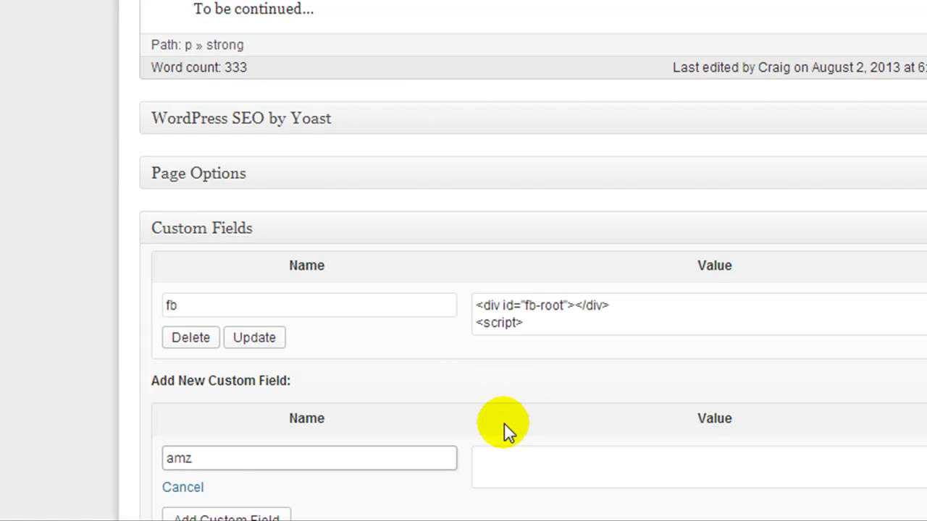
left_click(493, 457)
Add the amz custom field with the Amazon widget code and copy the [cf]fb[/cf] shortcode.
key("ctrl+v")
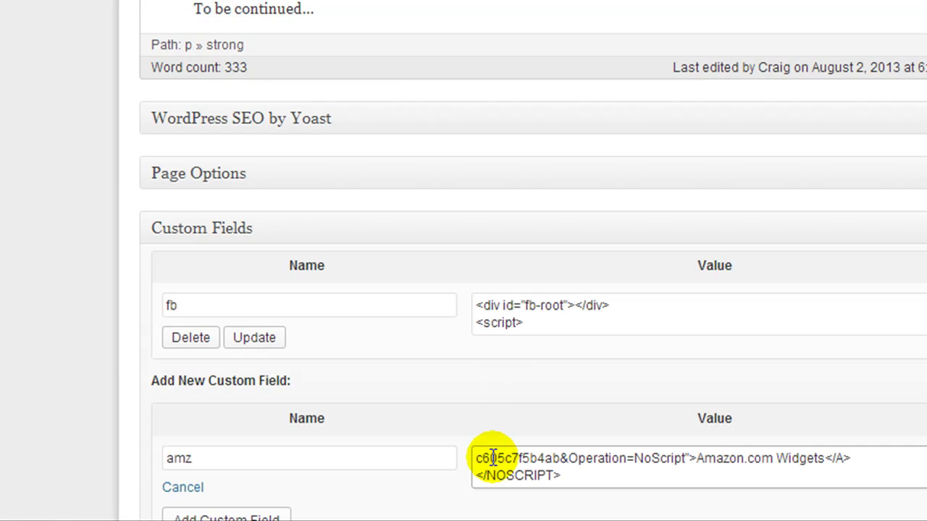
left_click(209, 514)
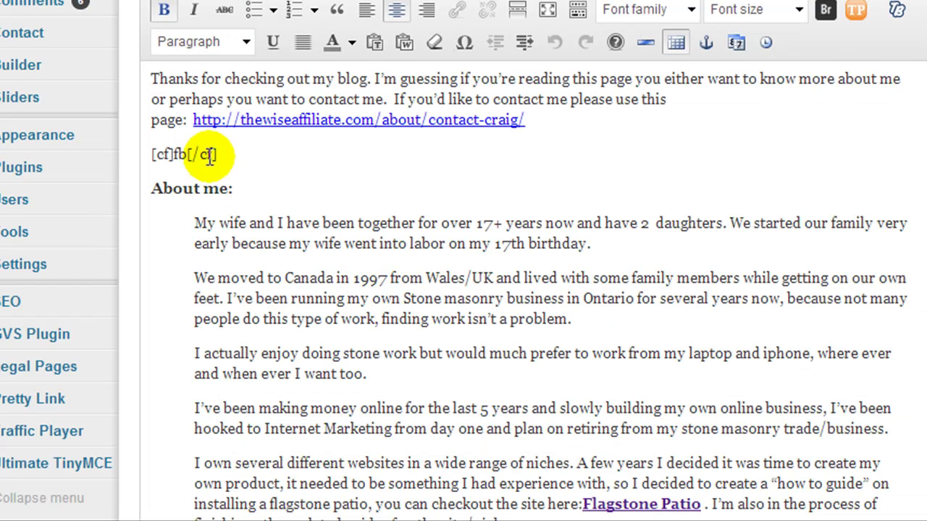
left_click_drag(216, 155, 165, 154)
right_click(165, 155)
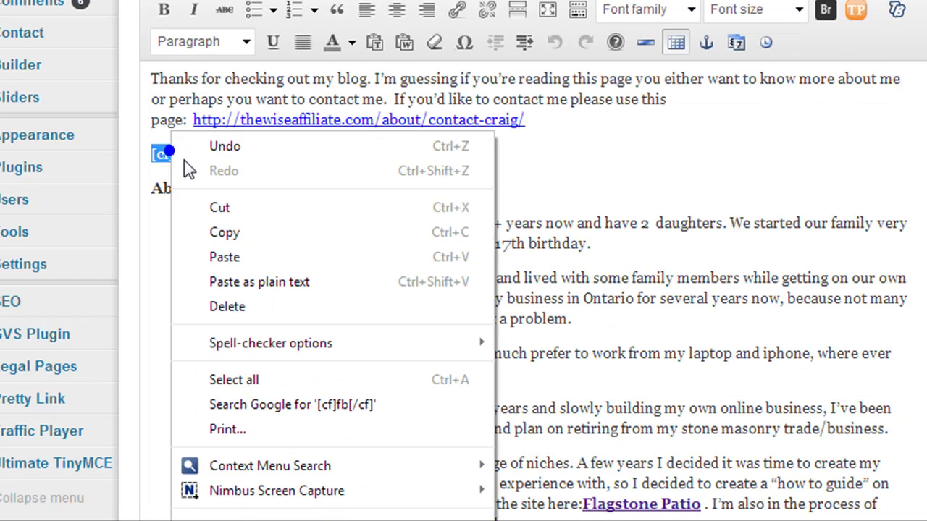
left_click(225, 238)
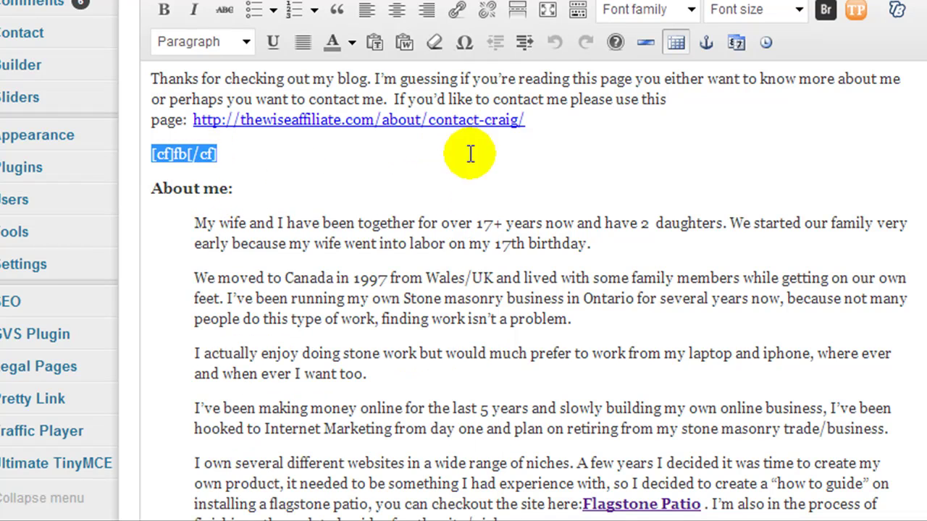
Paste the shortcode on a new line after 'birthday.' and change it to [cf]amz[/cf].
left_click(608, 245)
key("Return")
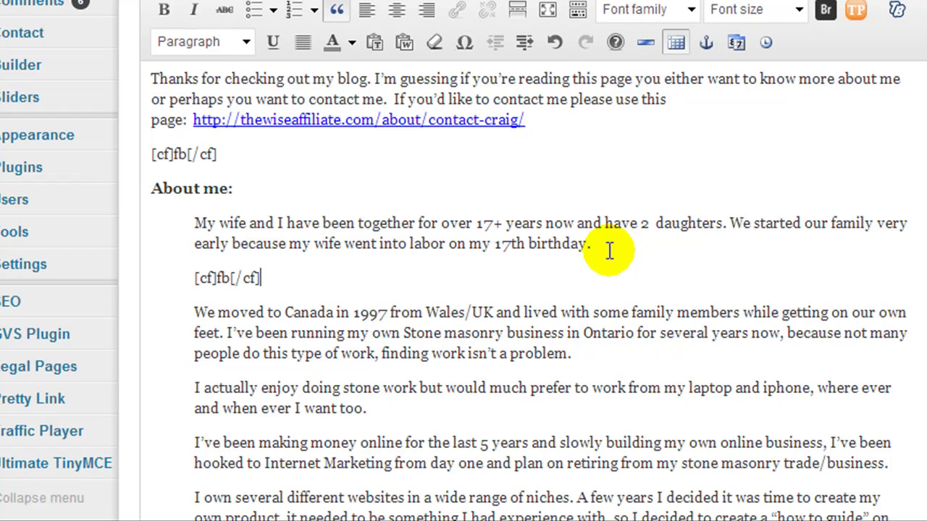
double_click(227, 278)
key("BackSpace")
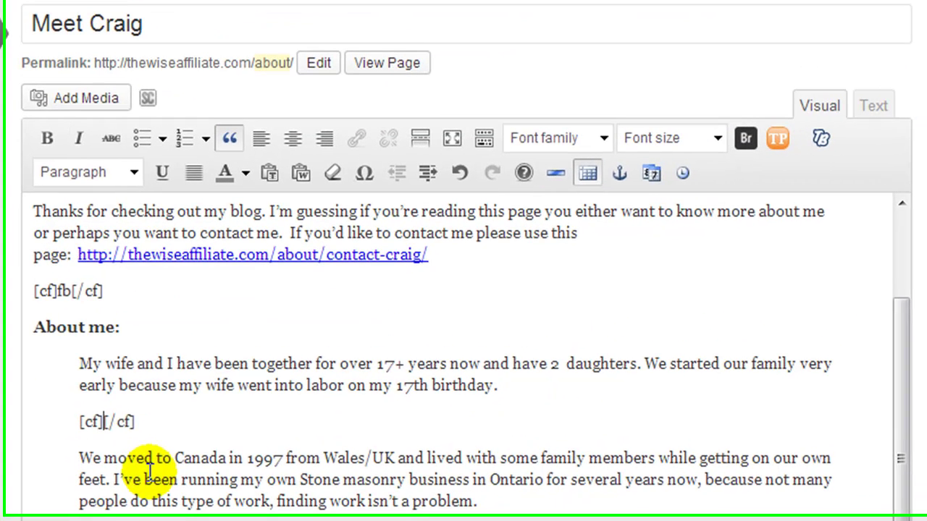
type("amz")
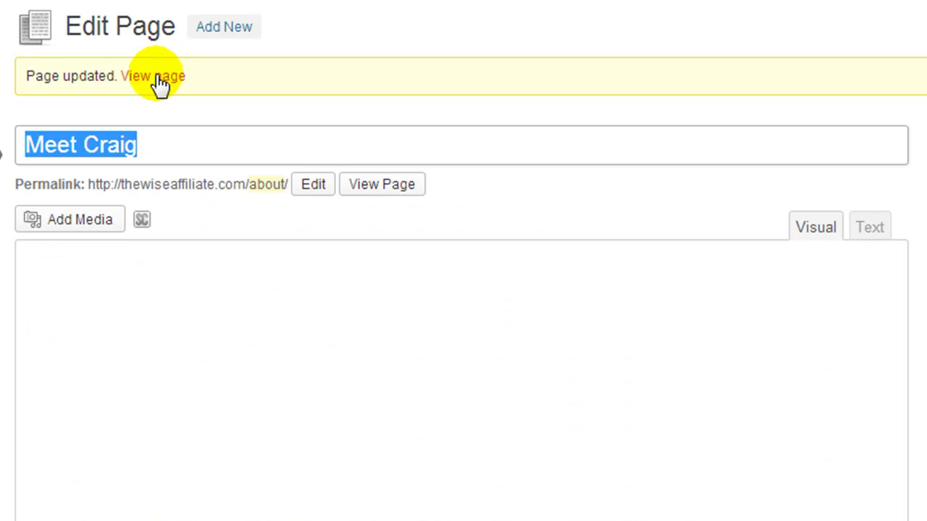
left_click(158, 80)
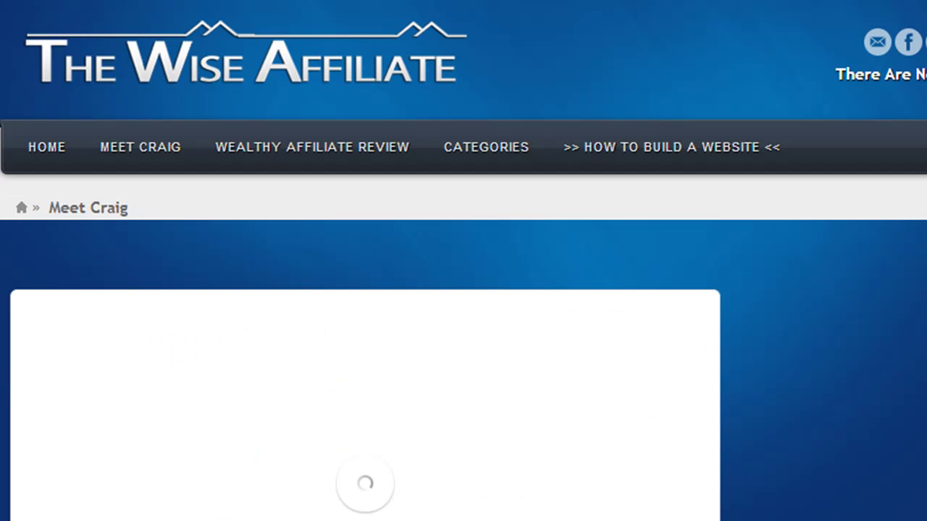
Scroll the live Meet Craig page to the Amazon widget, then return to the Edit Page tab.
scroll(464, 290, "down", 10)
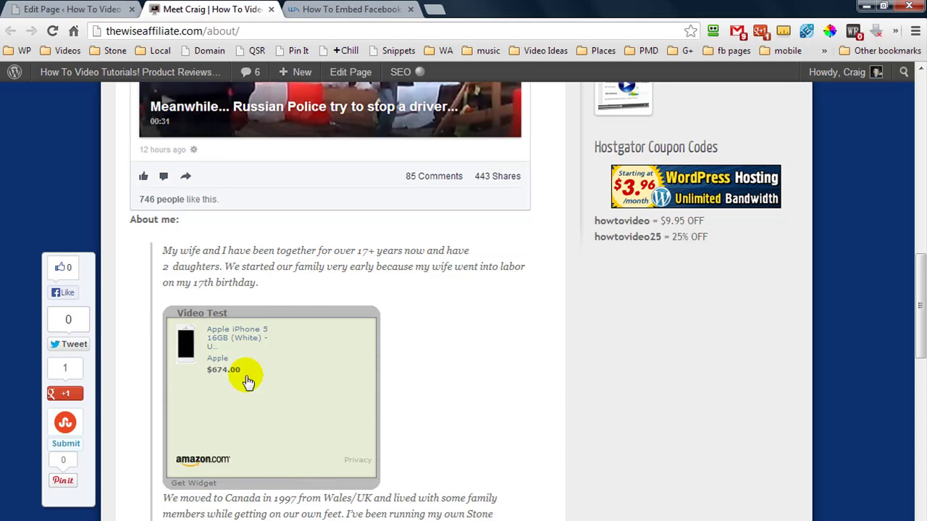
left_click(48, 9)
Enlarge the fb custom field's Value box to show the entire Facebook embed script.
left_click(662, 229)
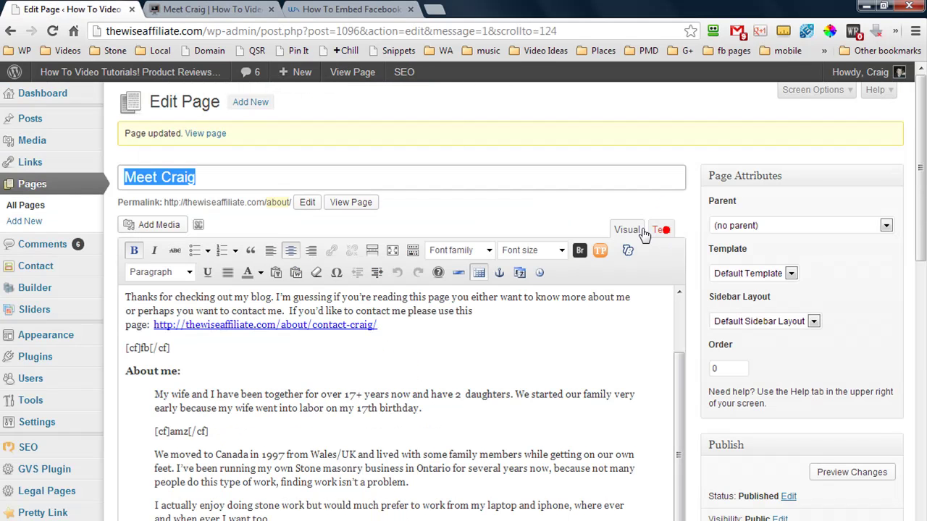
left_click(621, 228)
scroll(514, 210, "down", 10)
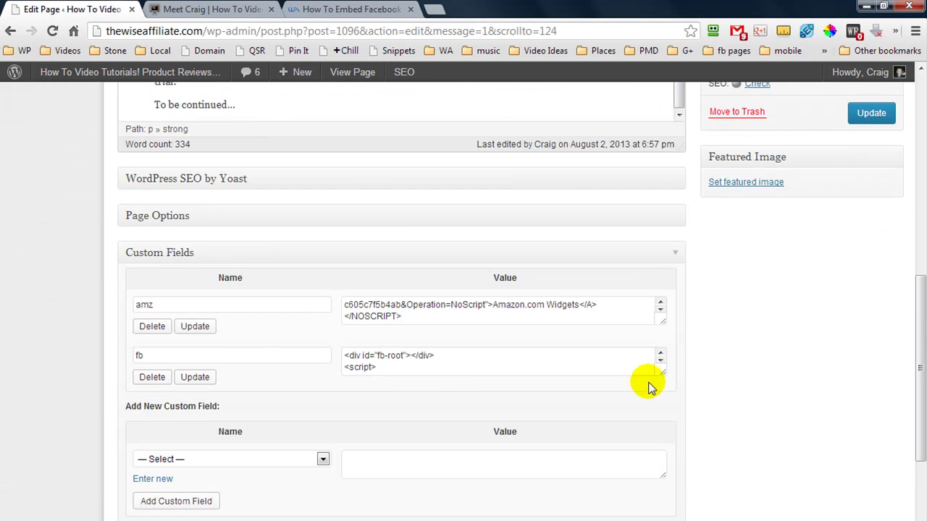
left_click_drag(662, 371, 666, 482)
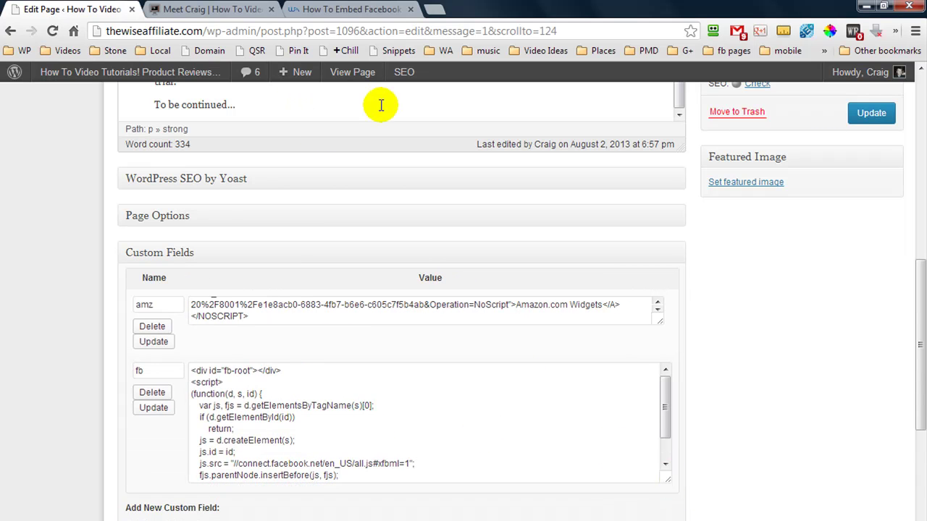